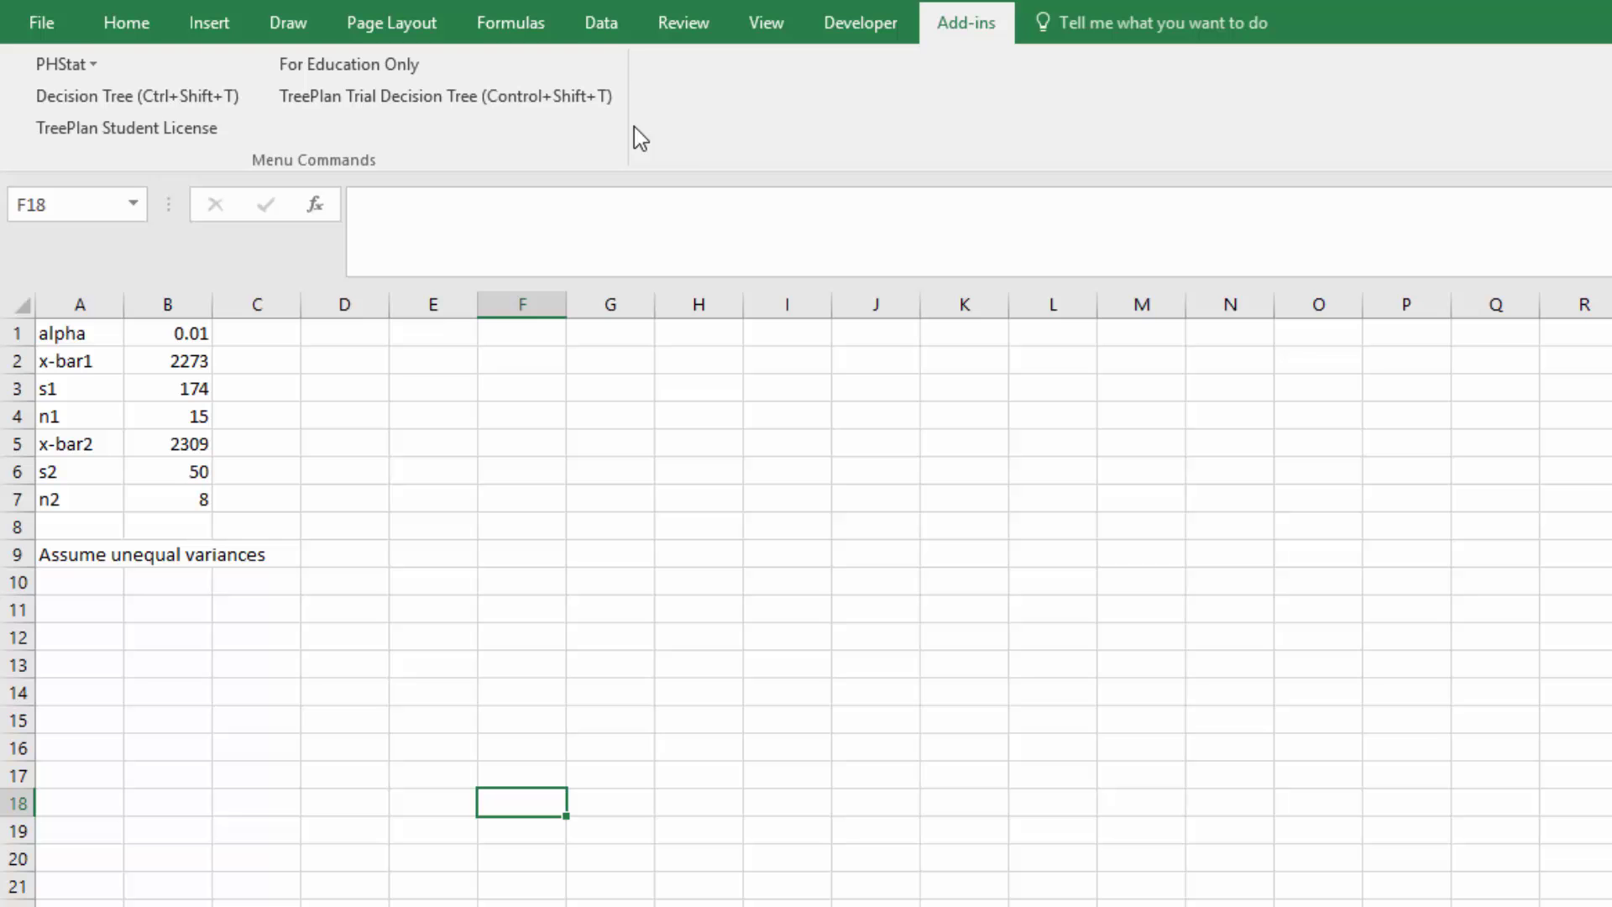
Step: Preview Data Analysis's t-Test: Two-Sample Assuming Unequal Variances dialog and close it unused
click(606, 26)
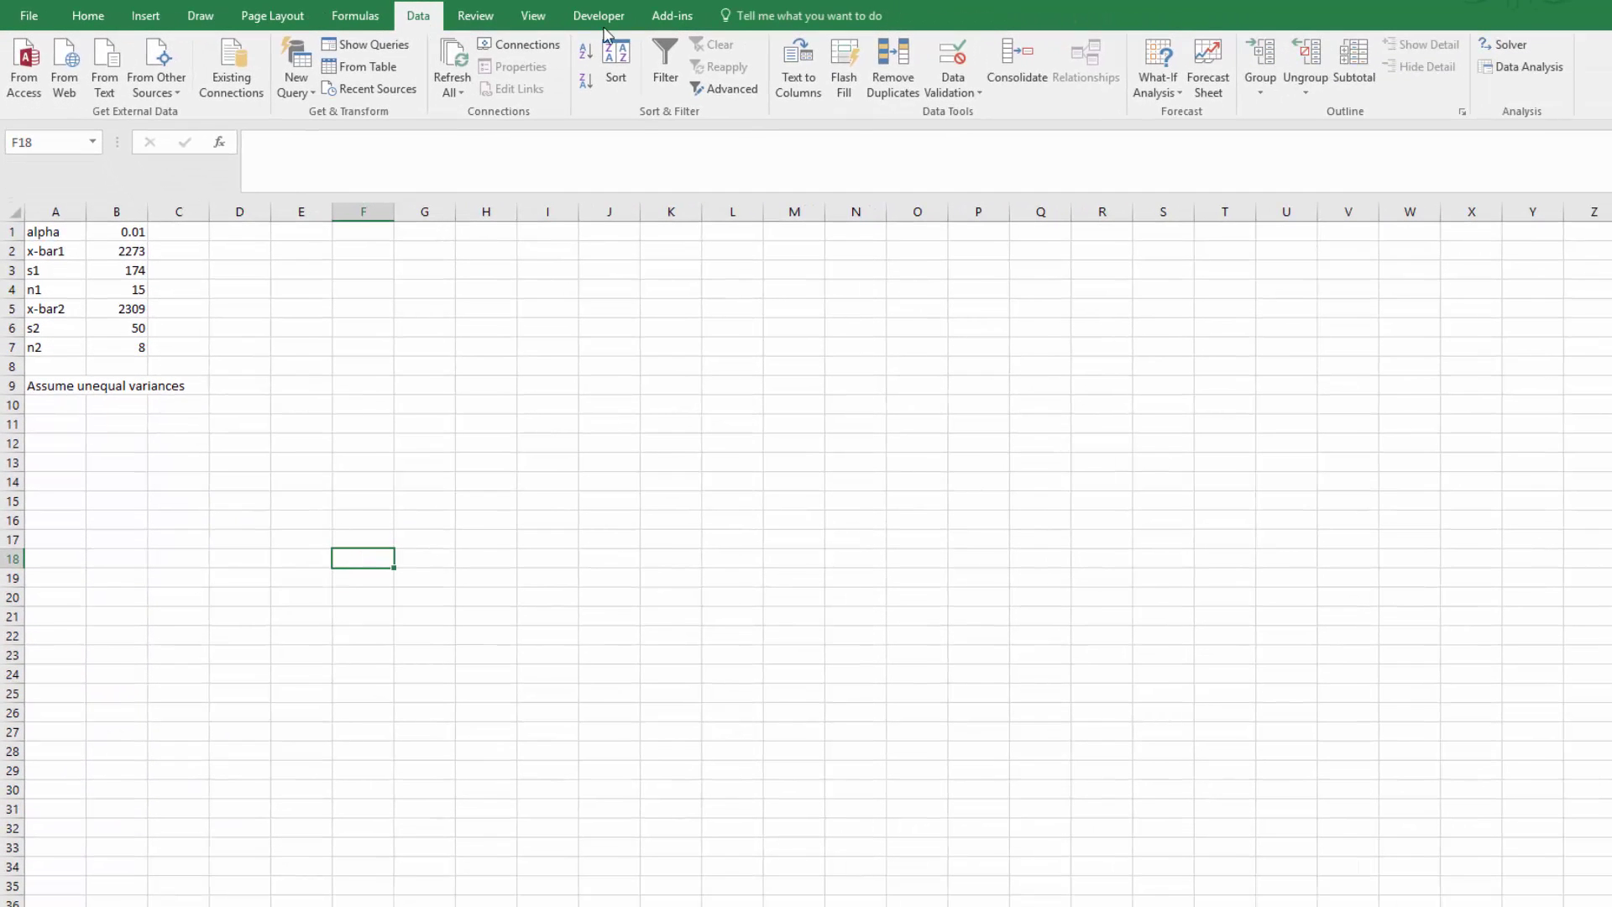
click(1503, 69)
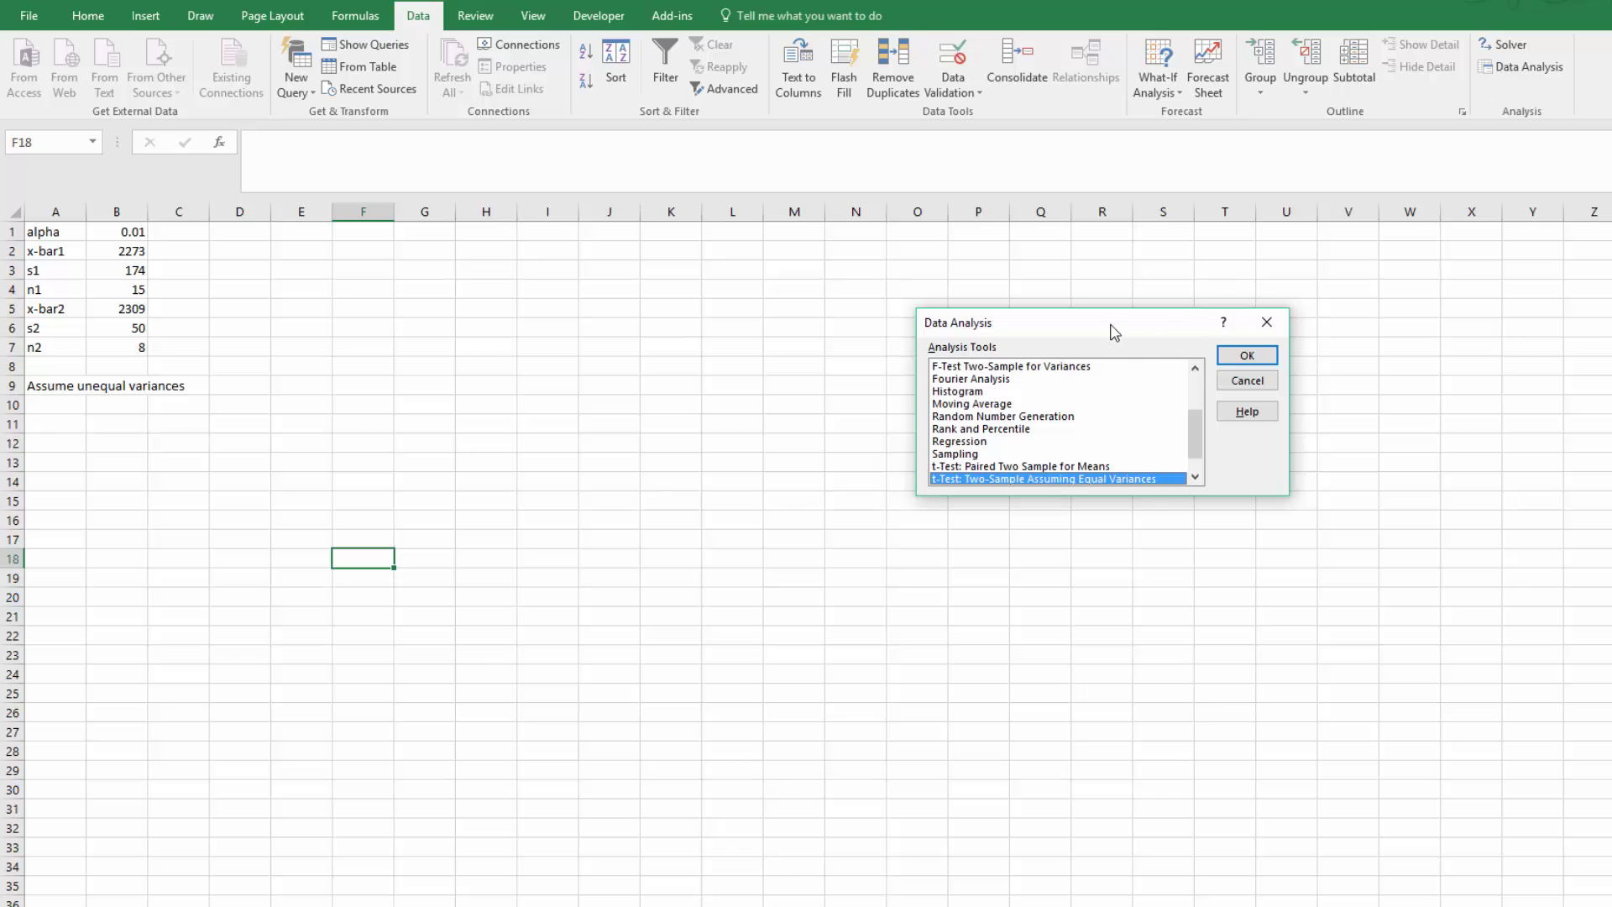
drag(1111, 330, 640, 287)
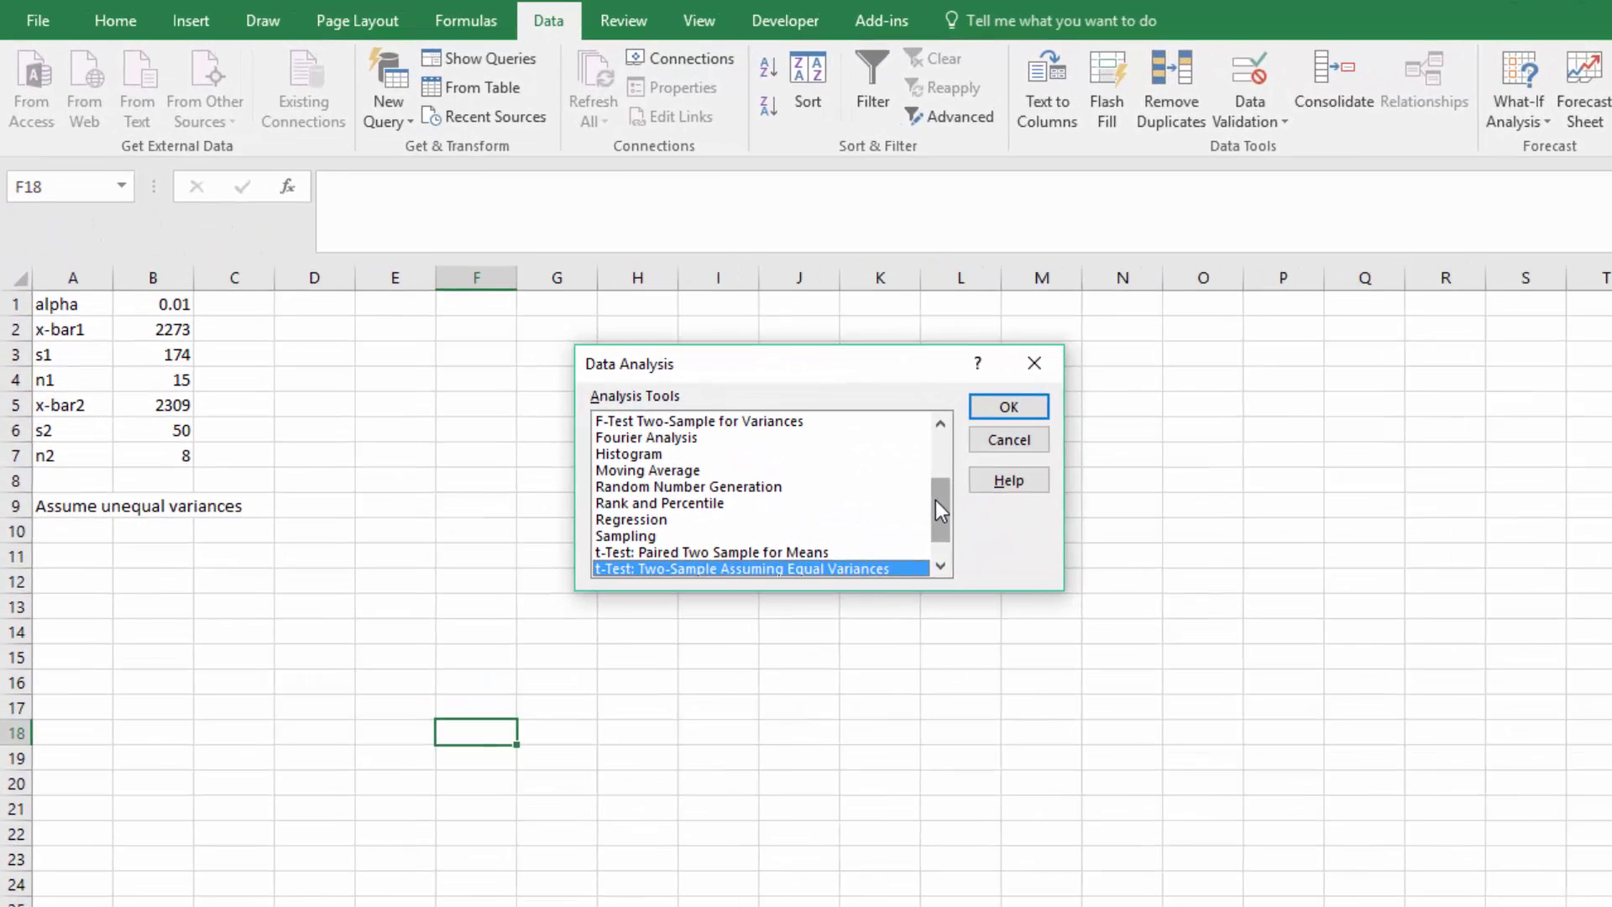
drag(715, 382, 716, 404)
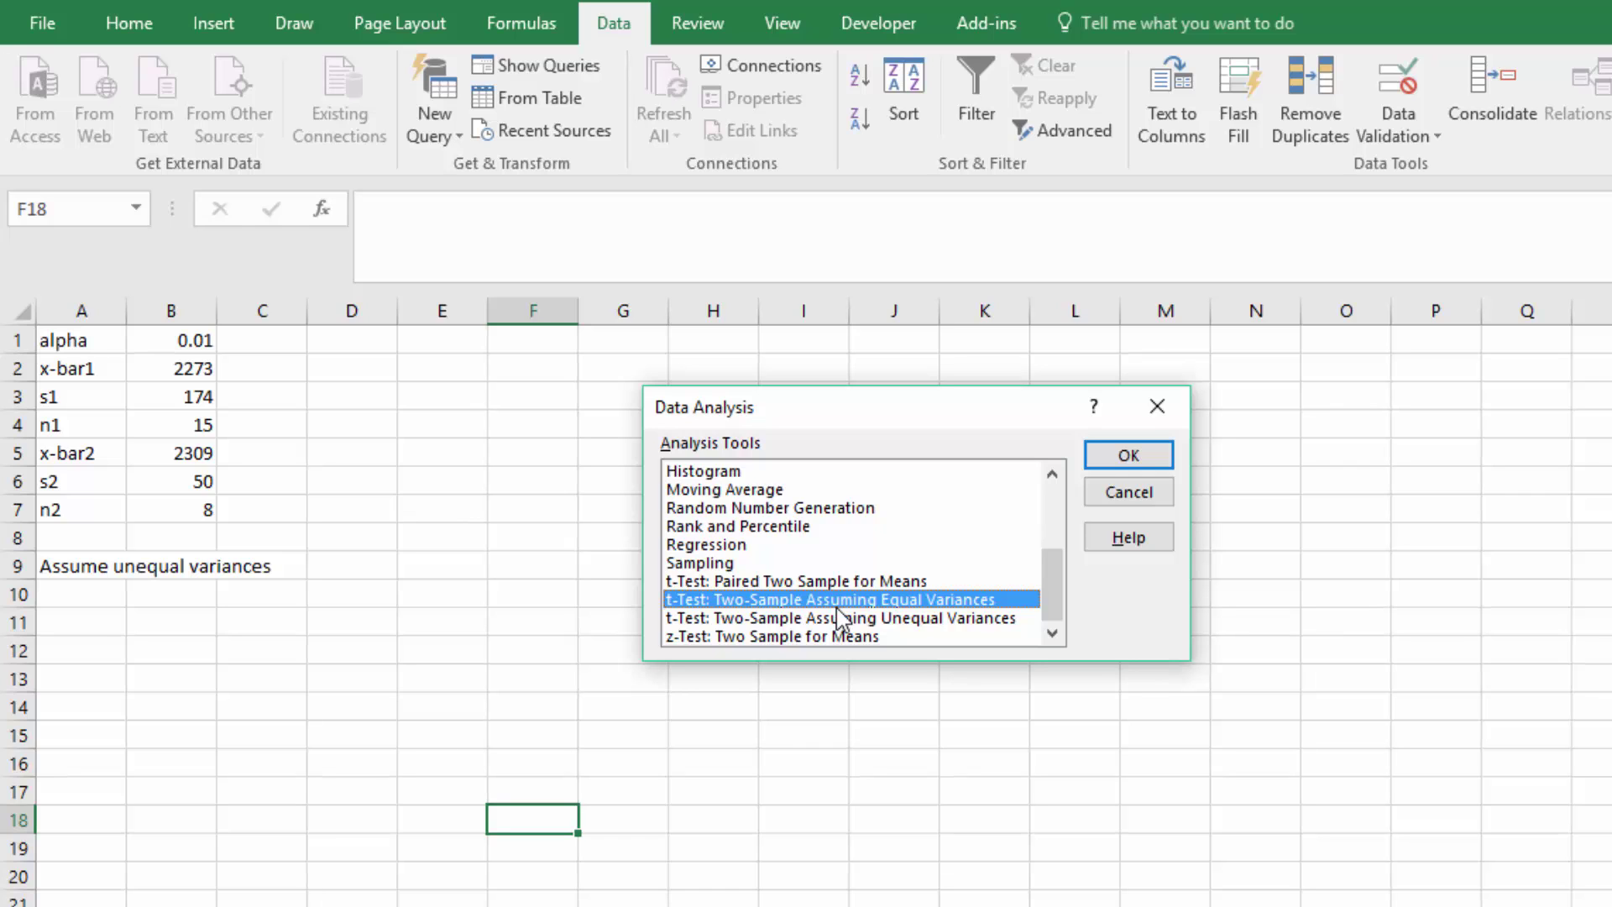
click(907, 622)
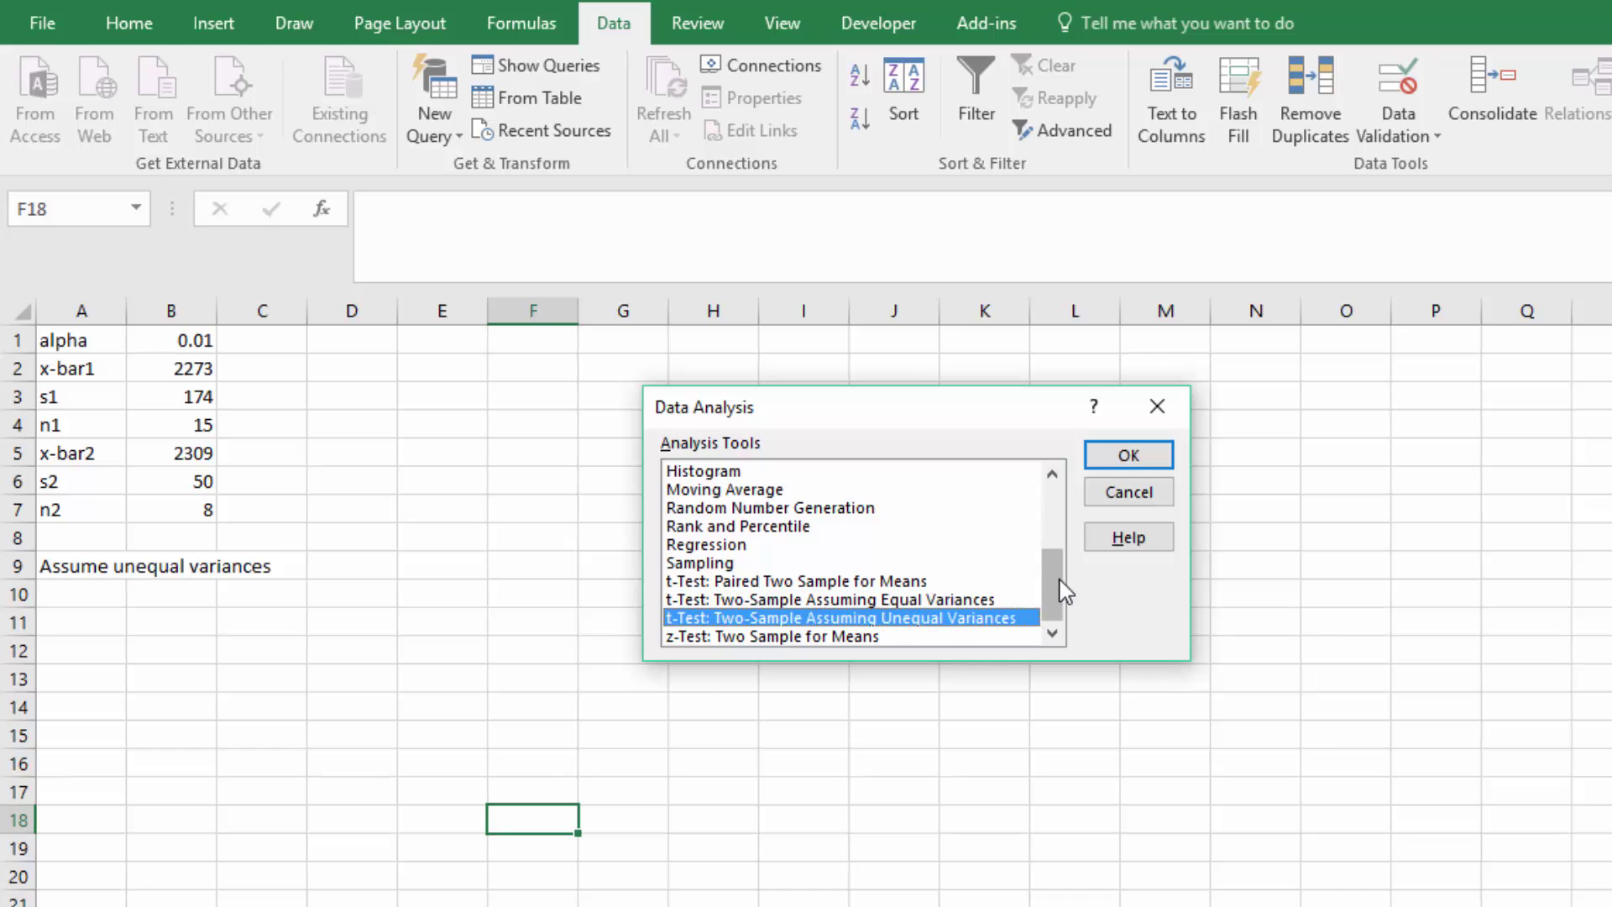
click(1155, 457)
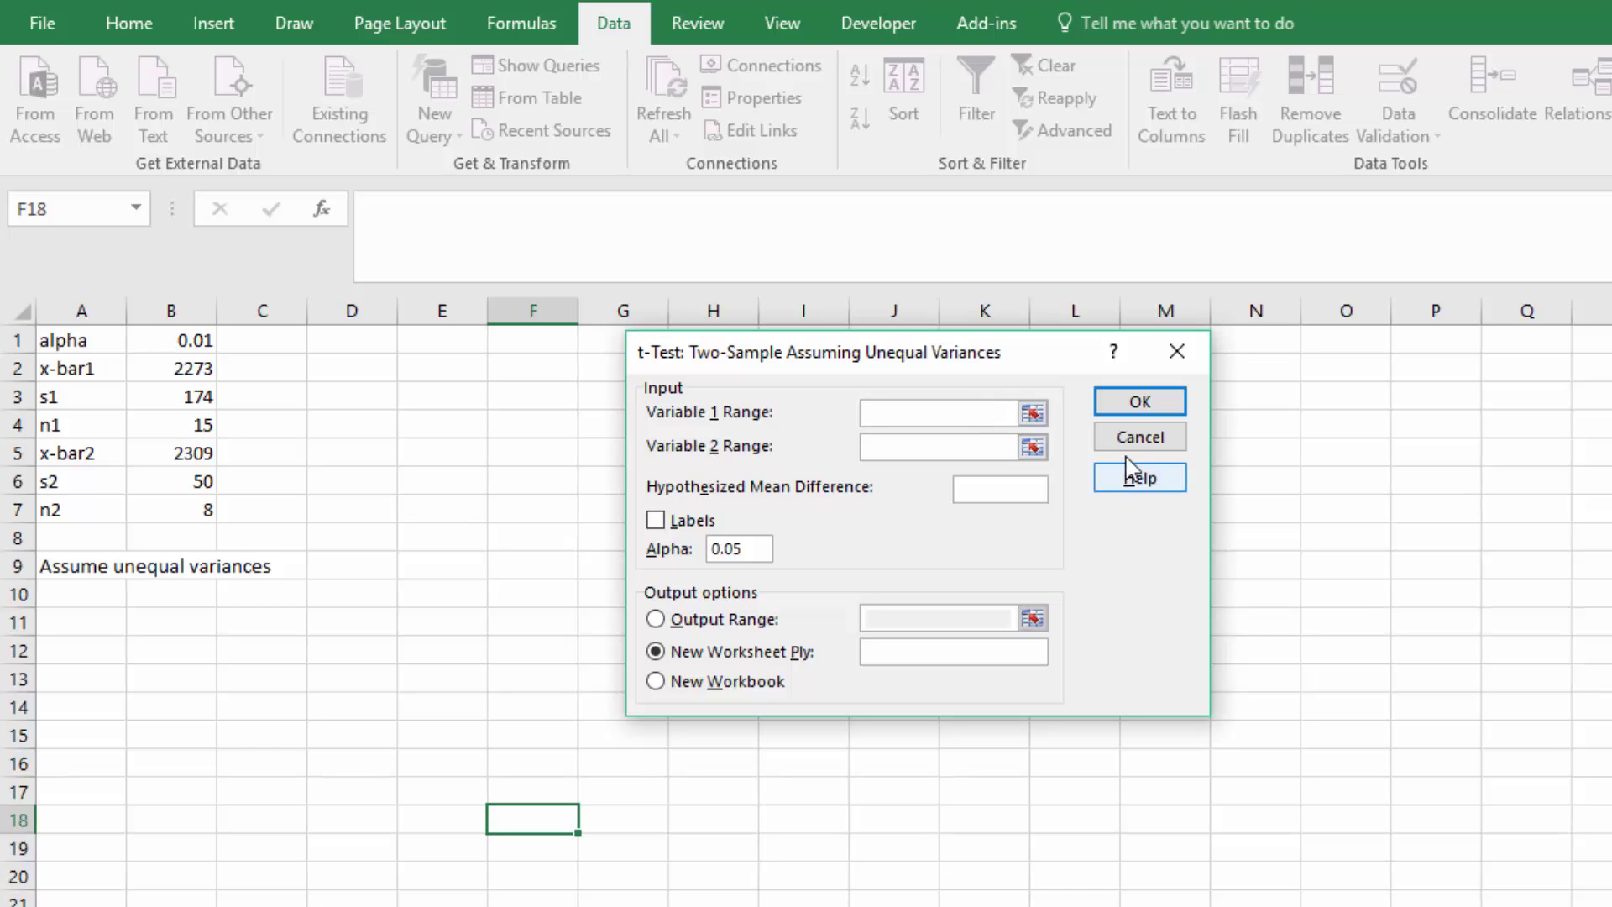
click(1141, 438)
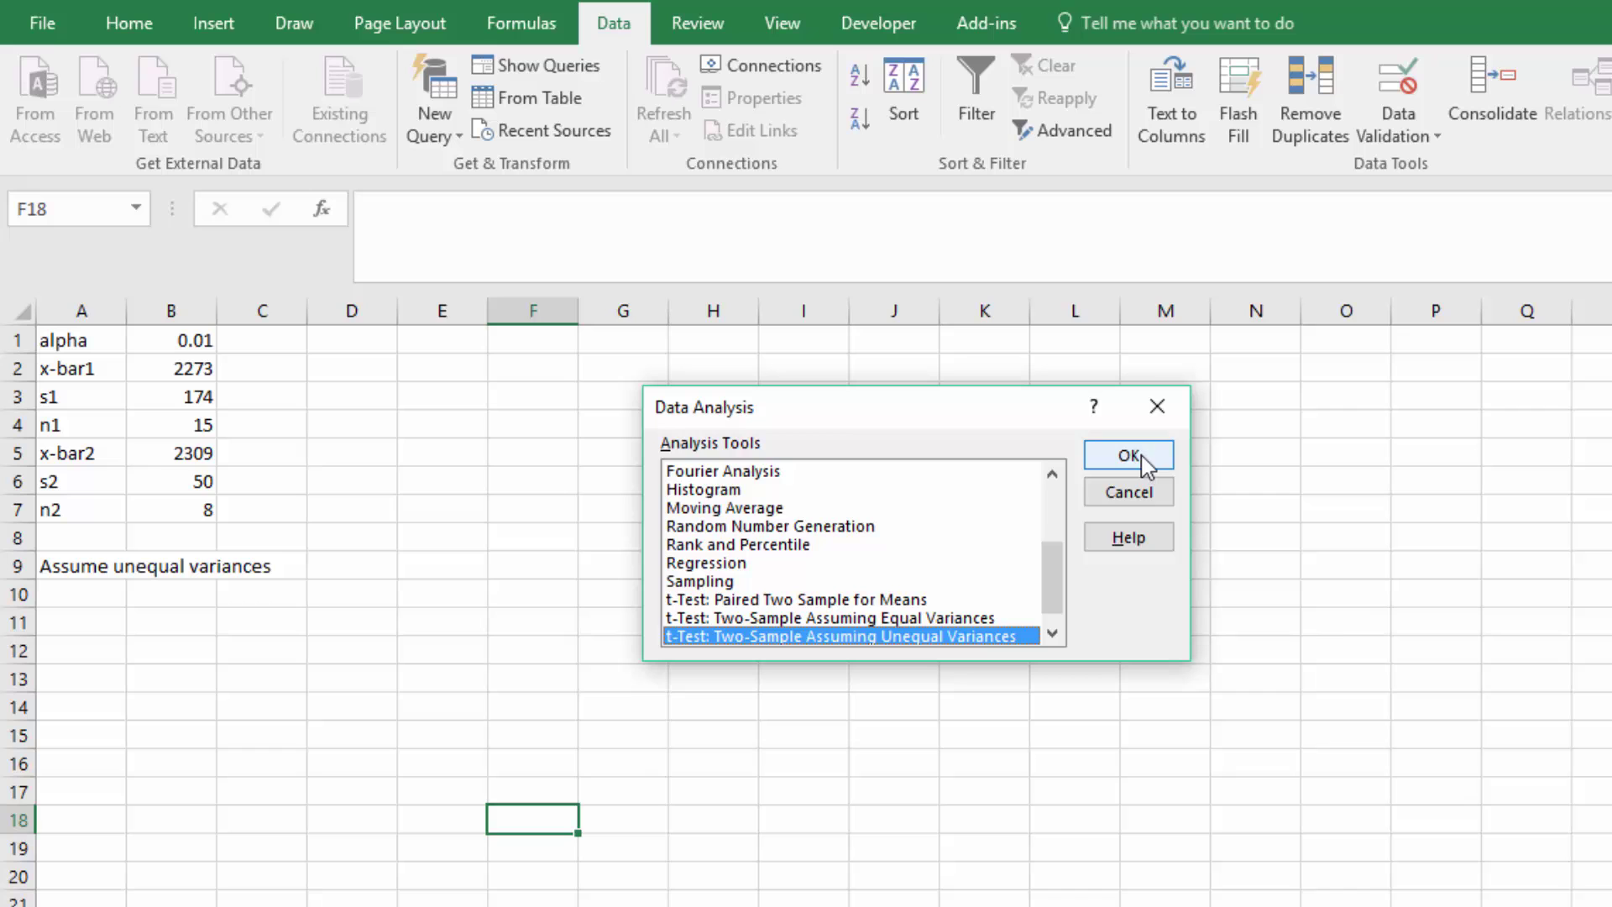
click(1157, 407)
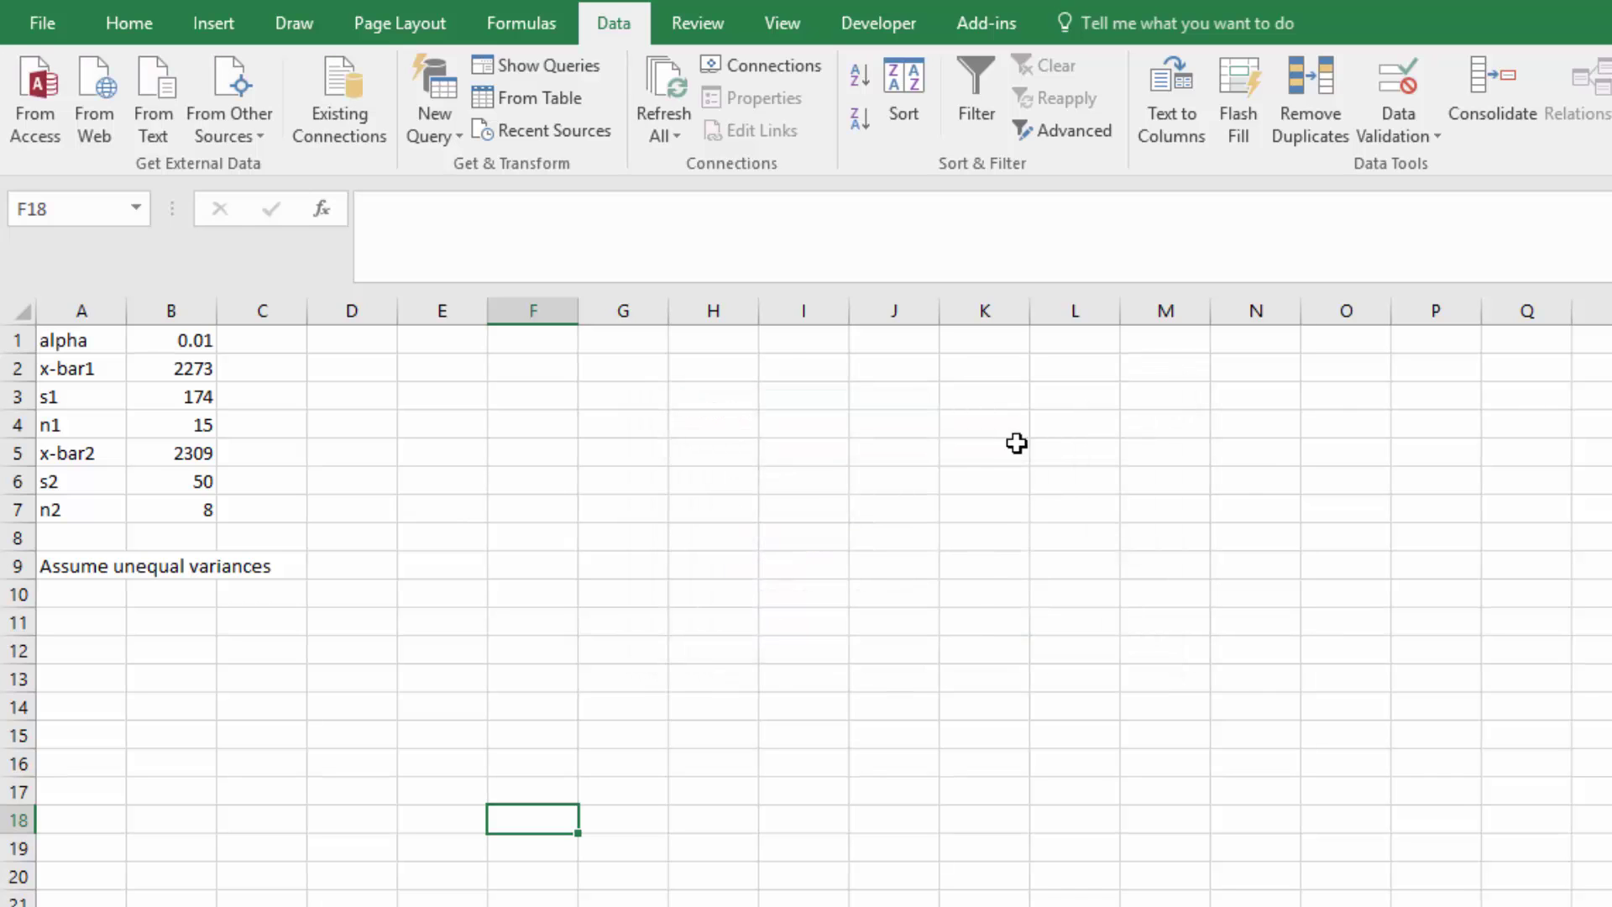
Step: Launch PHStat's Separate-Variance t Test under Two-Sample Tests (Summarized Data)
click(987, 23)
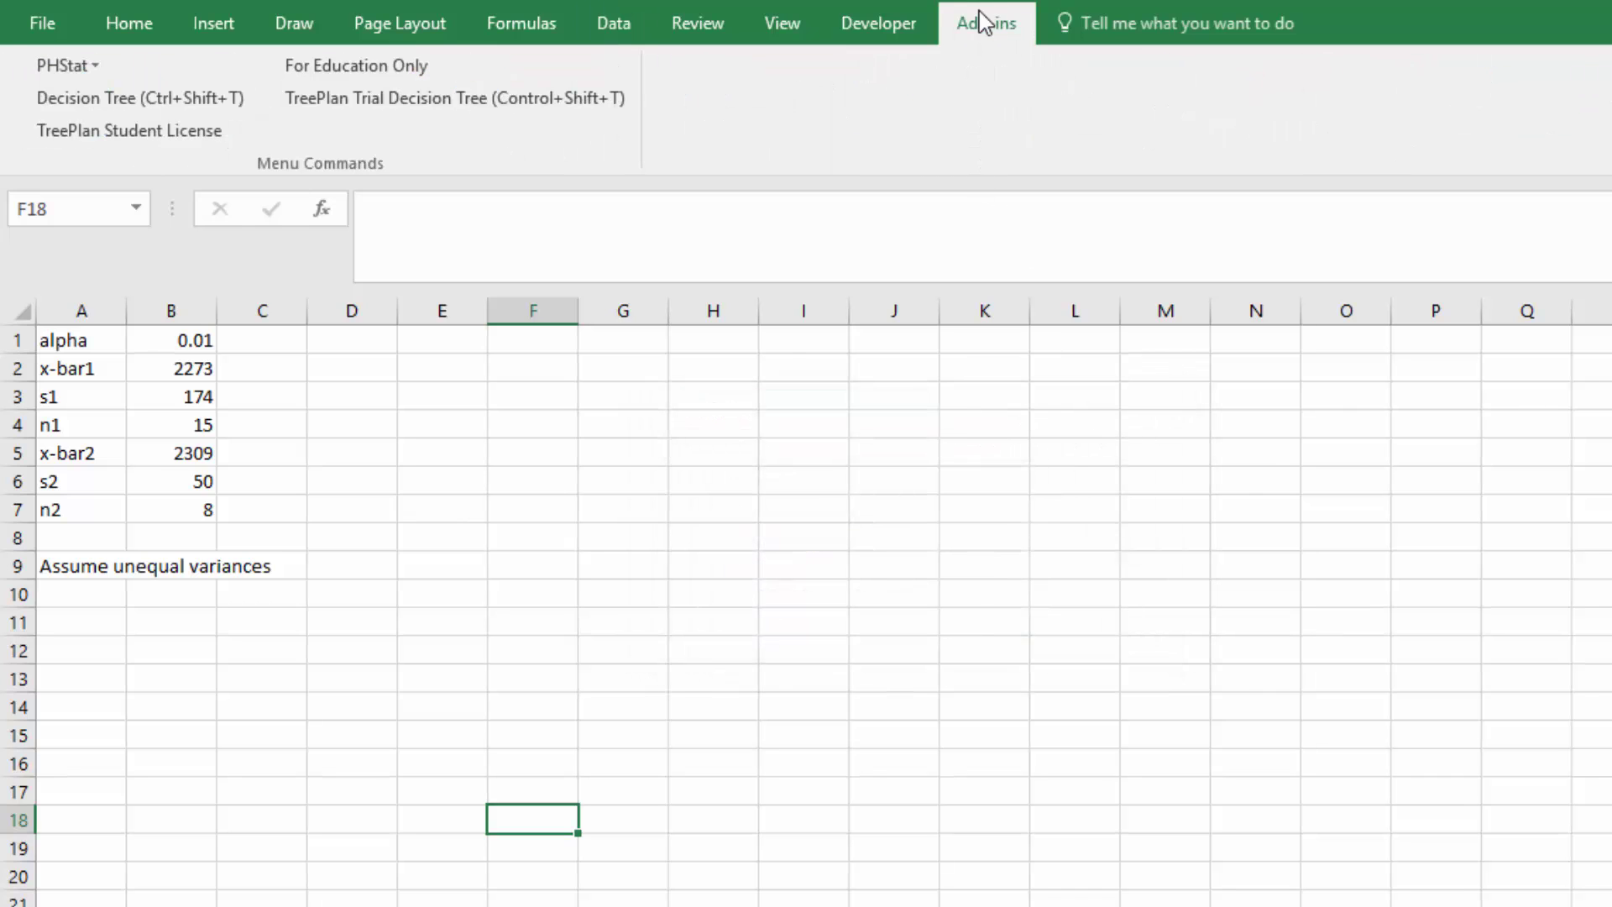
click(99, 72)
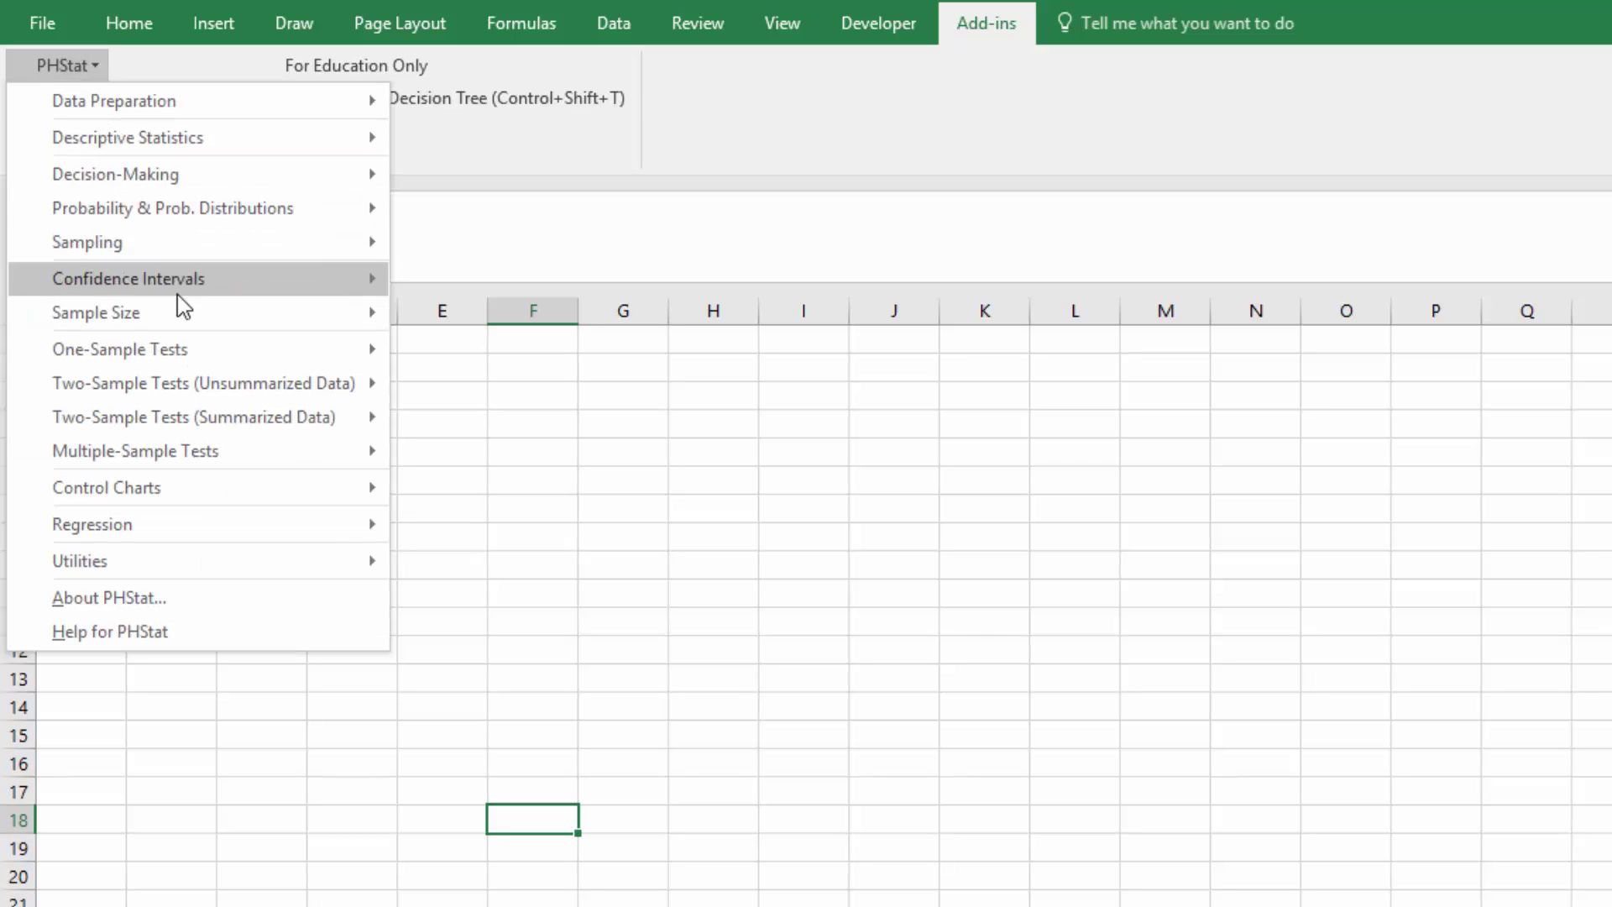
mouse_move(224, 424)
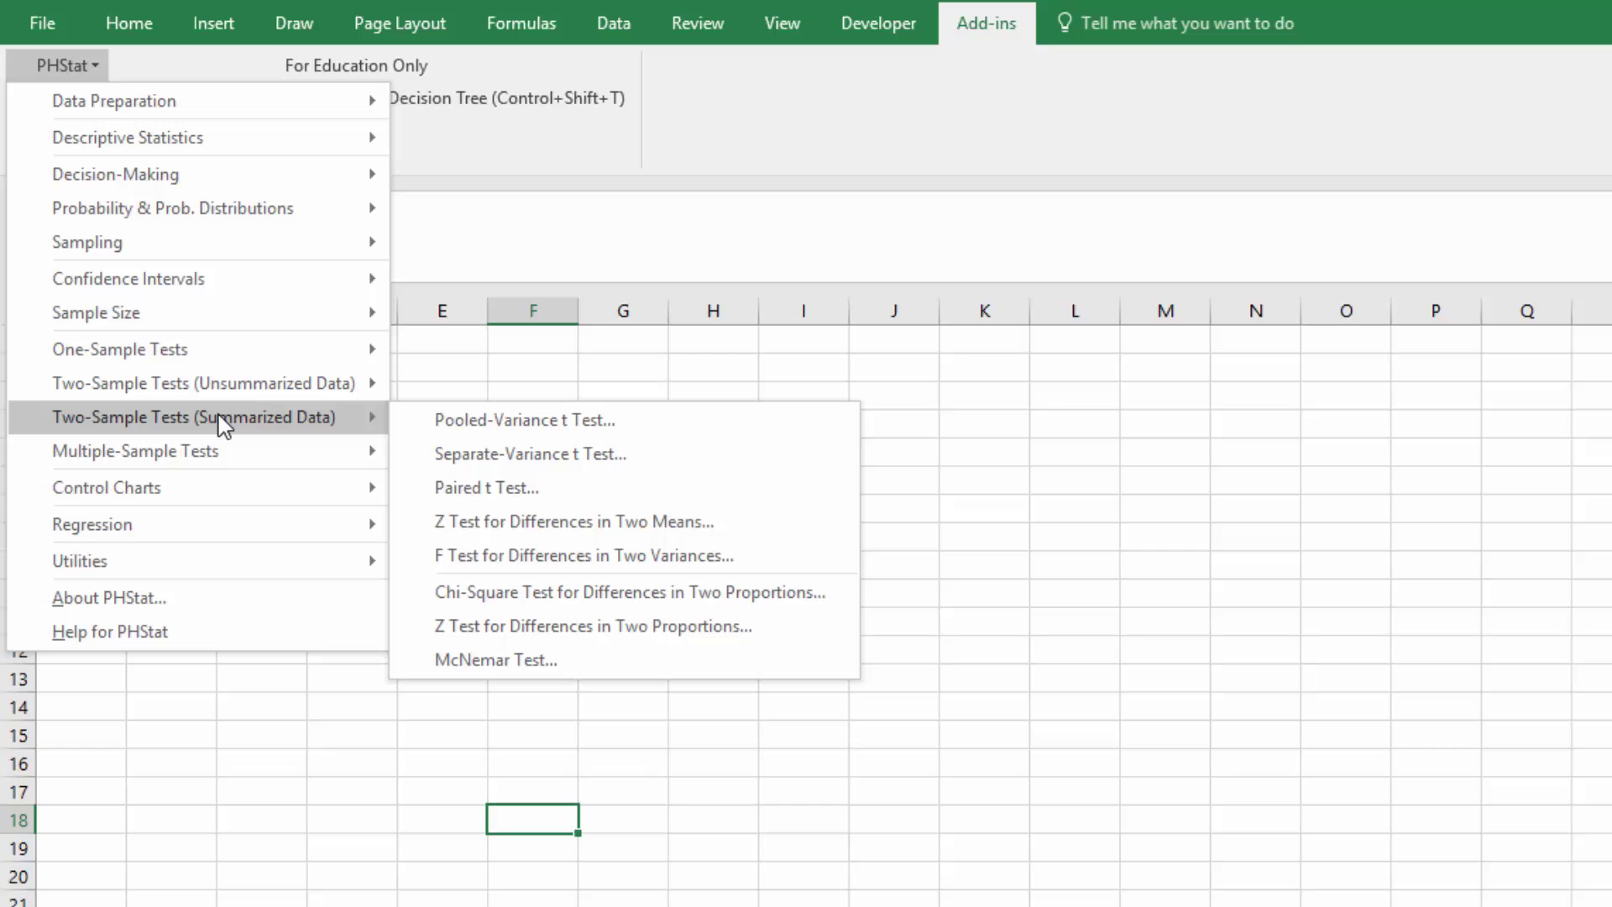
click(676, 456)
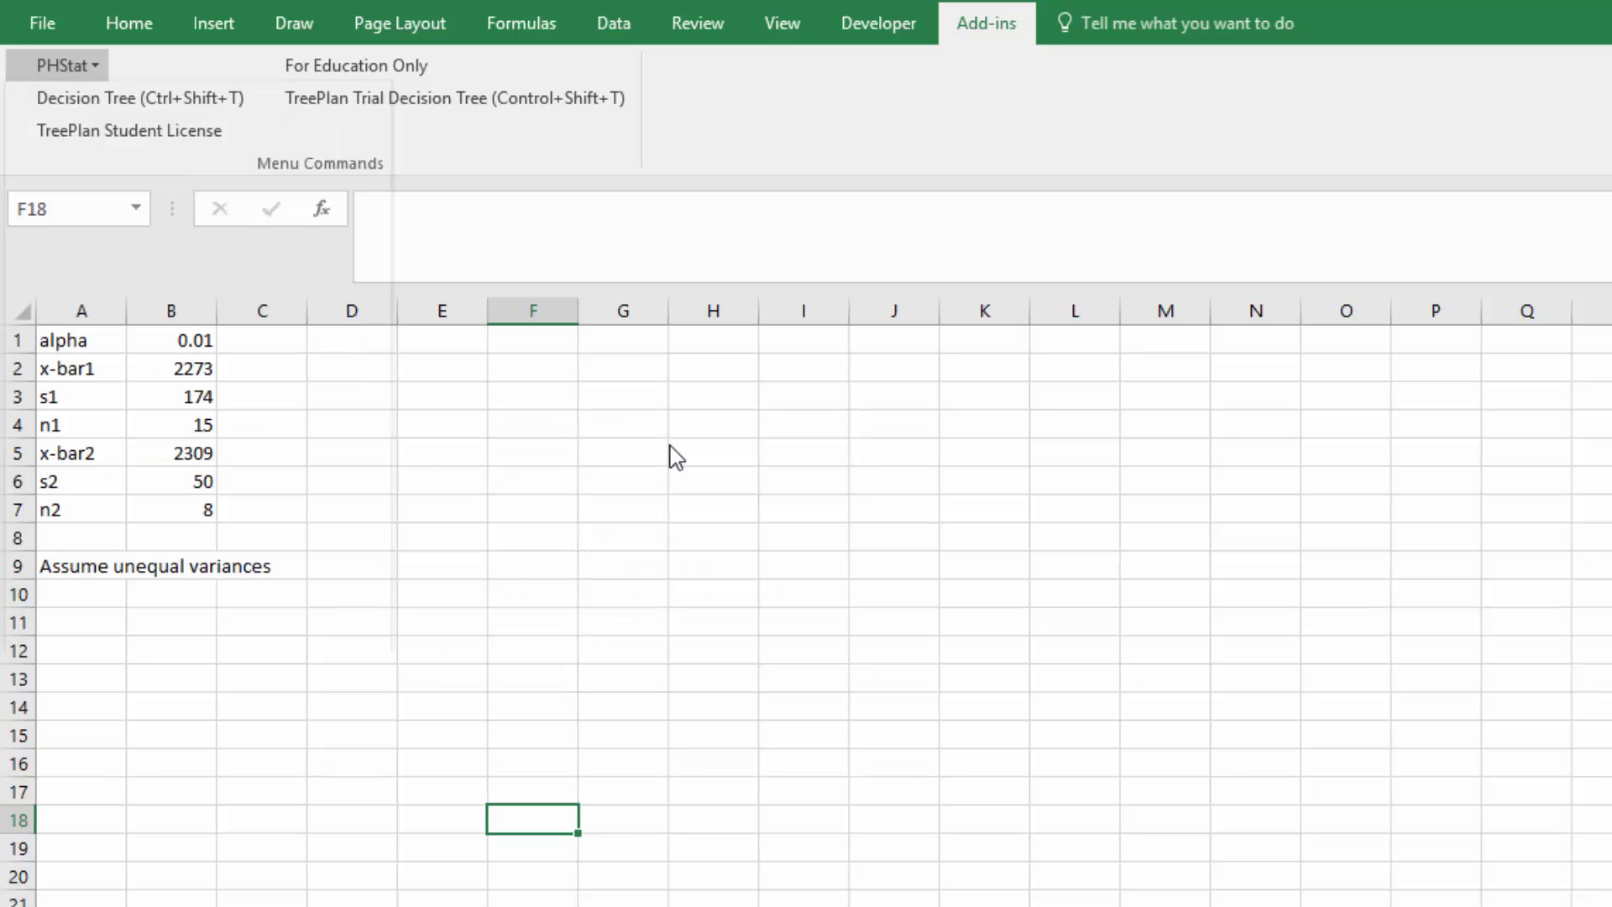
Step: Enter difference 0, significance 0.01, and population 1 size 15, mean 2273, standard deviation 174
drag(1403, 378, 697, 351)
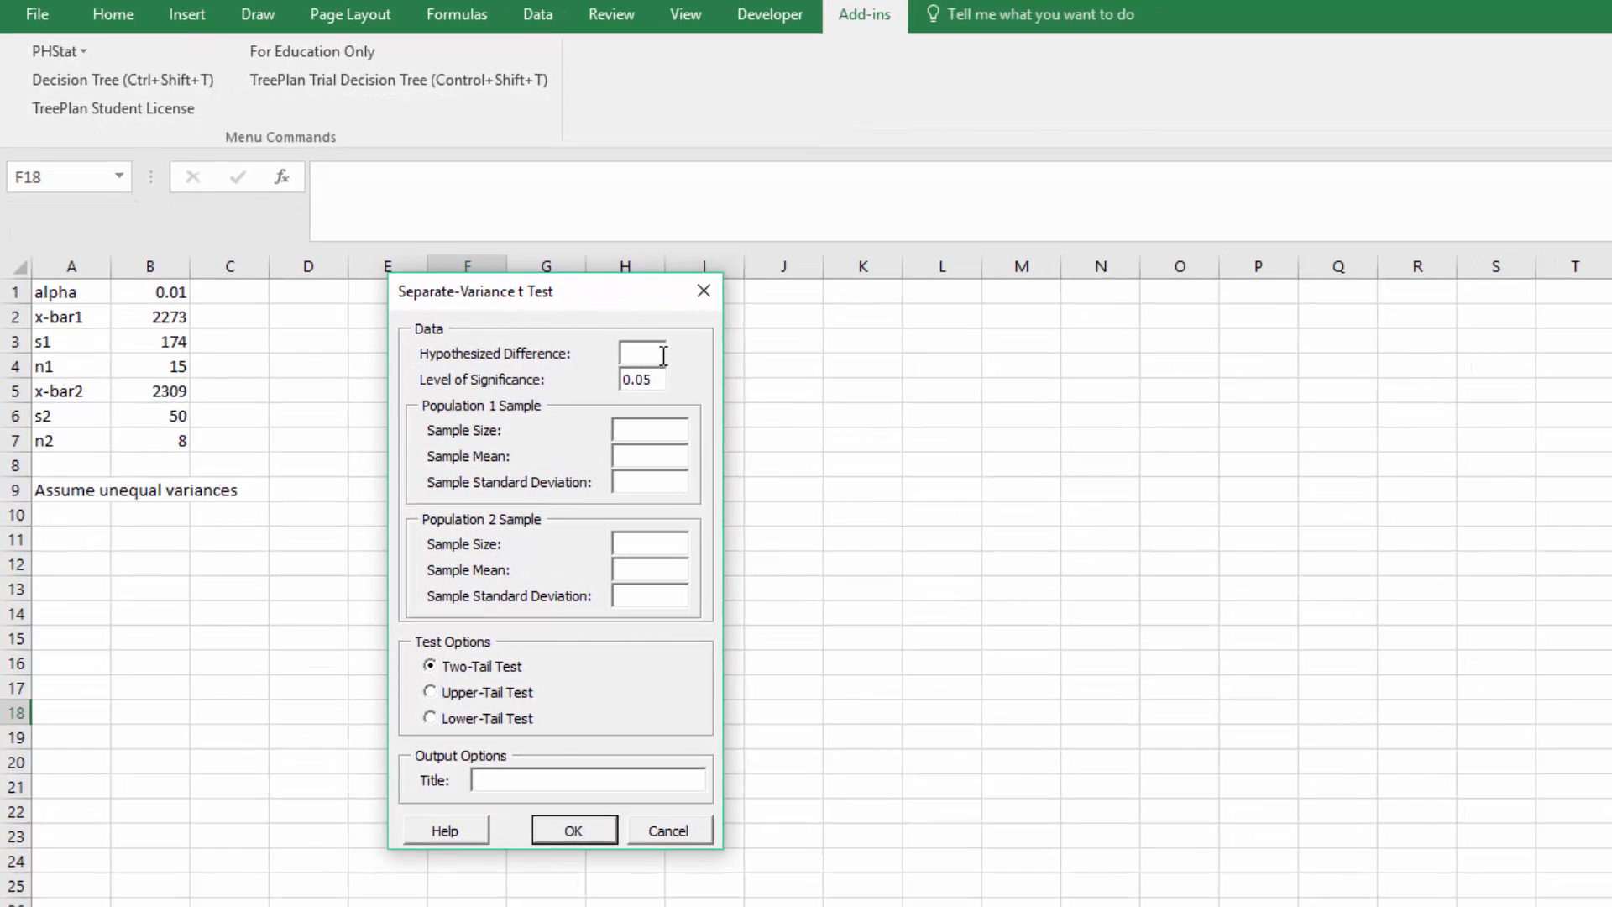
text(0)
click(666, 380)
key(BackSpace)
text(1)
click(677, 432)
text(15)
click(683, 456)
text(2273)
click(679, 482)
text(174)
Step: Enter population 2 sample size 8, mean 2309 and standard deviation 50
click(670, 546)
text(8)
click(674, 563)
text(2309)
click(675, 589)
text(50)
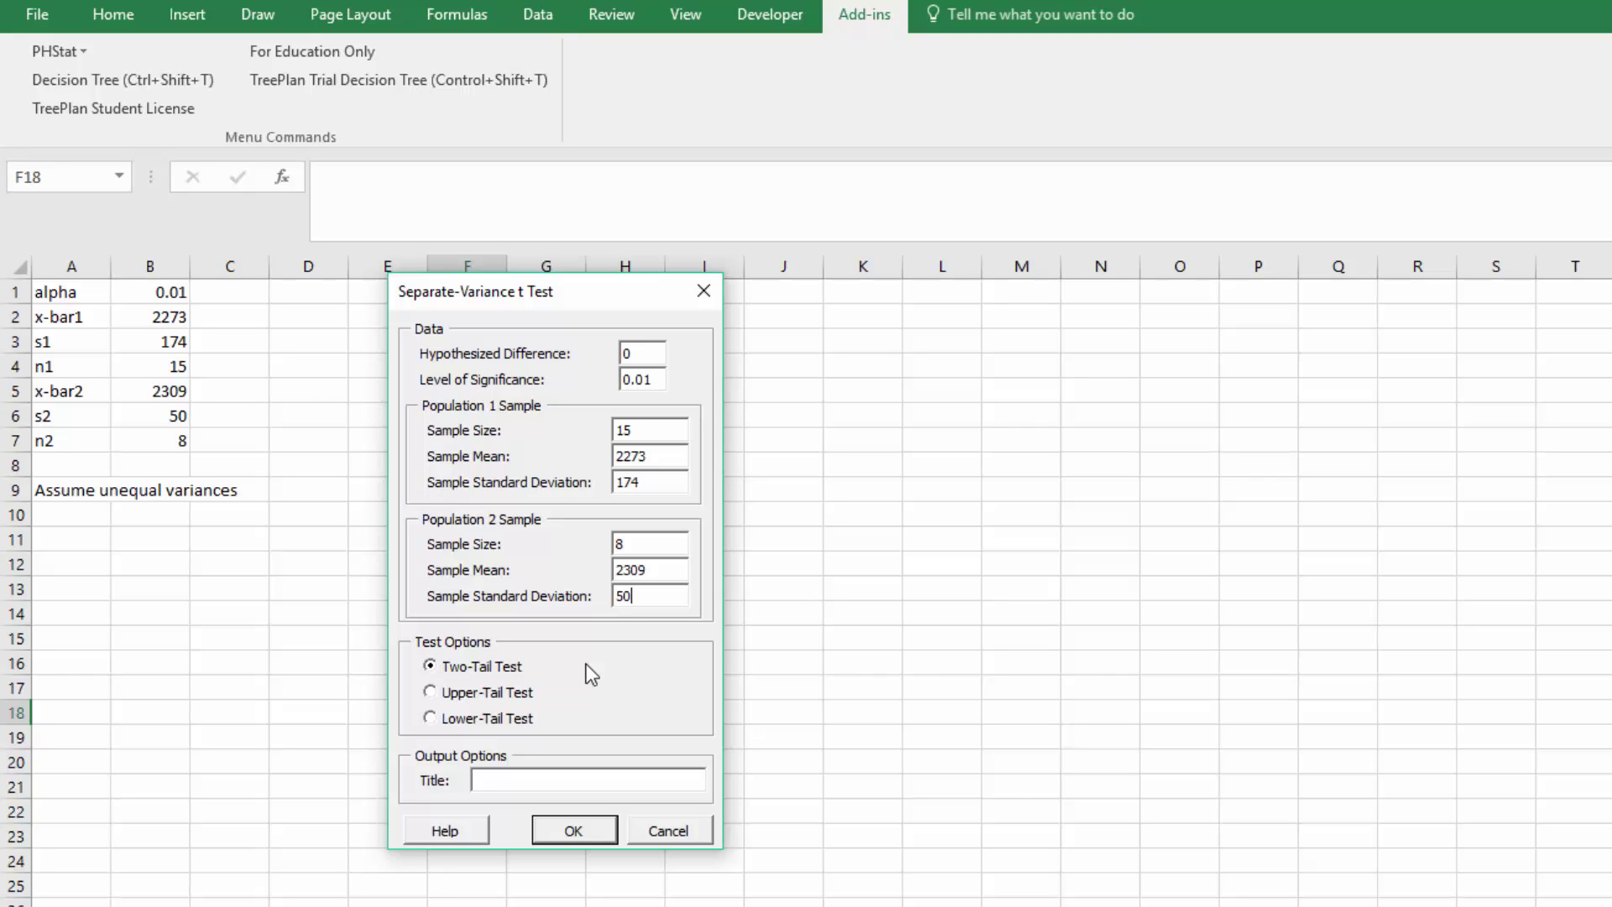
Step: Choose Upper-Tail Test, title the output 'unequal variances', and generate the results sheet
click(430, 697)
click(509, 784)
text(unequal variances)
click(568, 830)
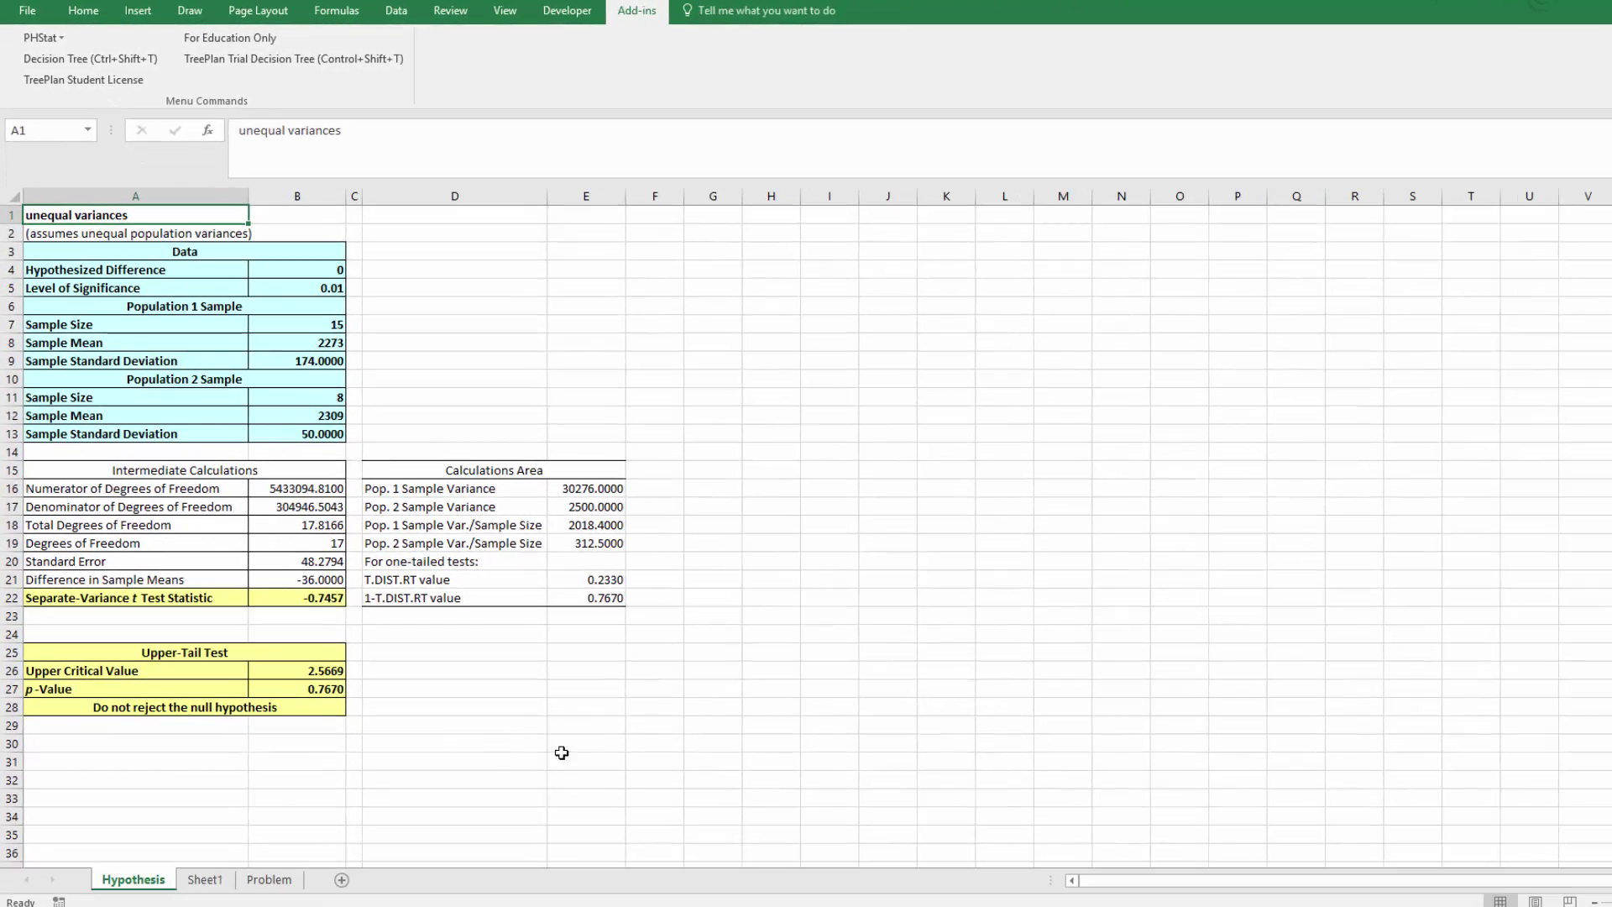